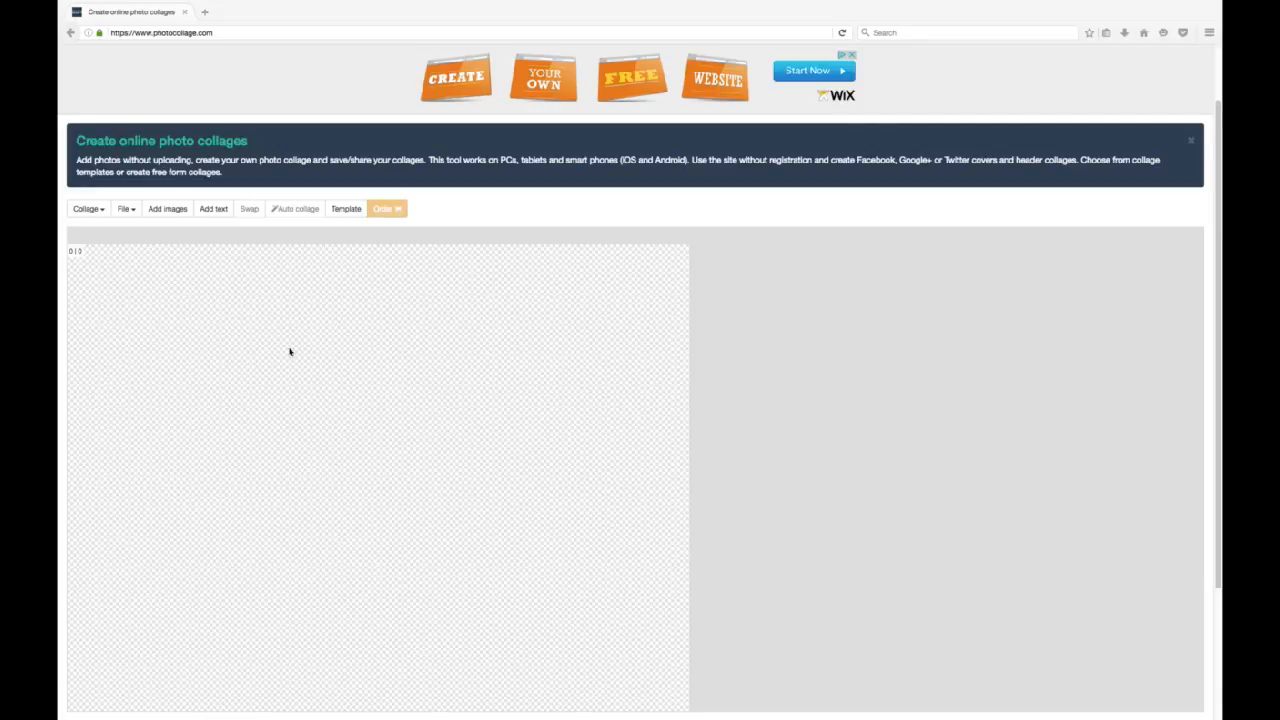
Step: Add eight photos from the Calendar Pics 2016 folder to the canvas: the first four in each of the top two rows
left_click(176, 211)
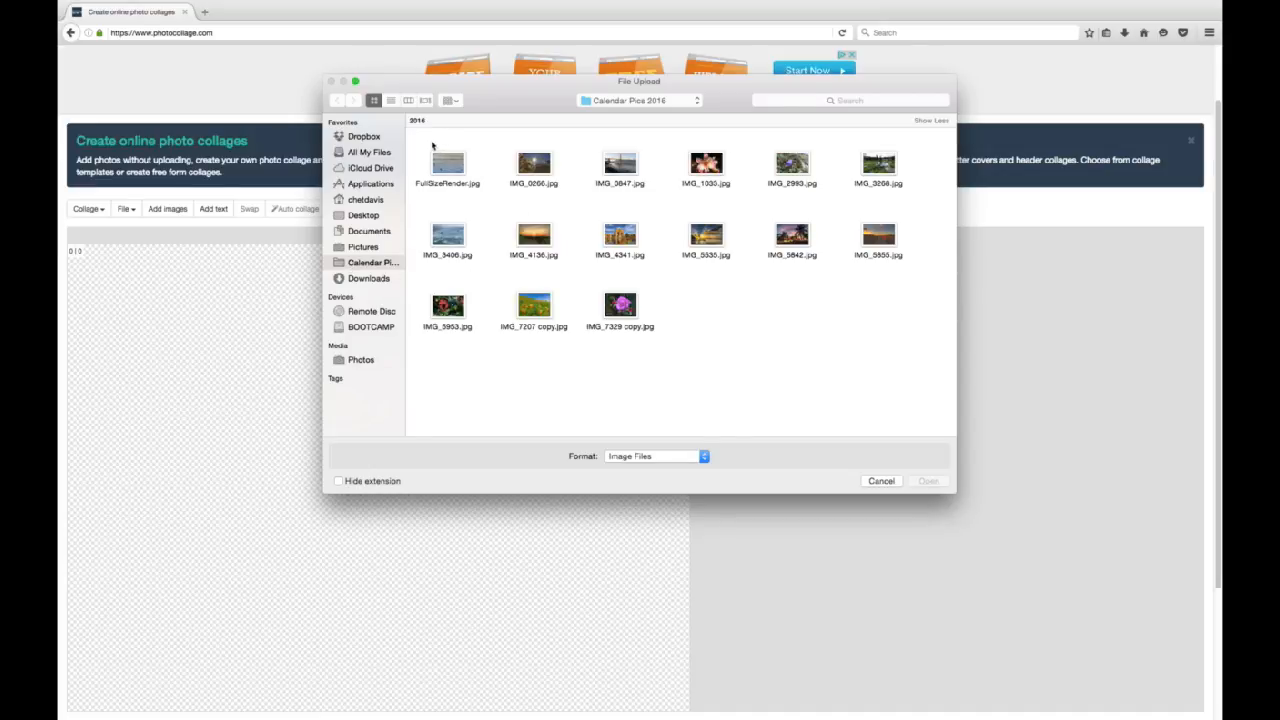
left_click_drag(432, 146, 755, 277)
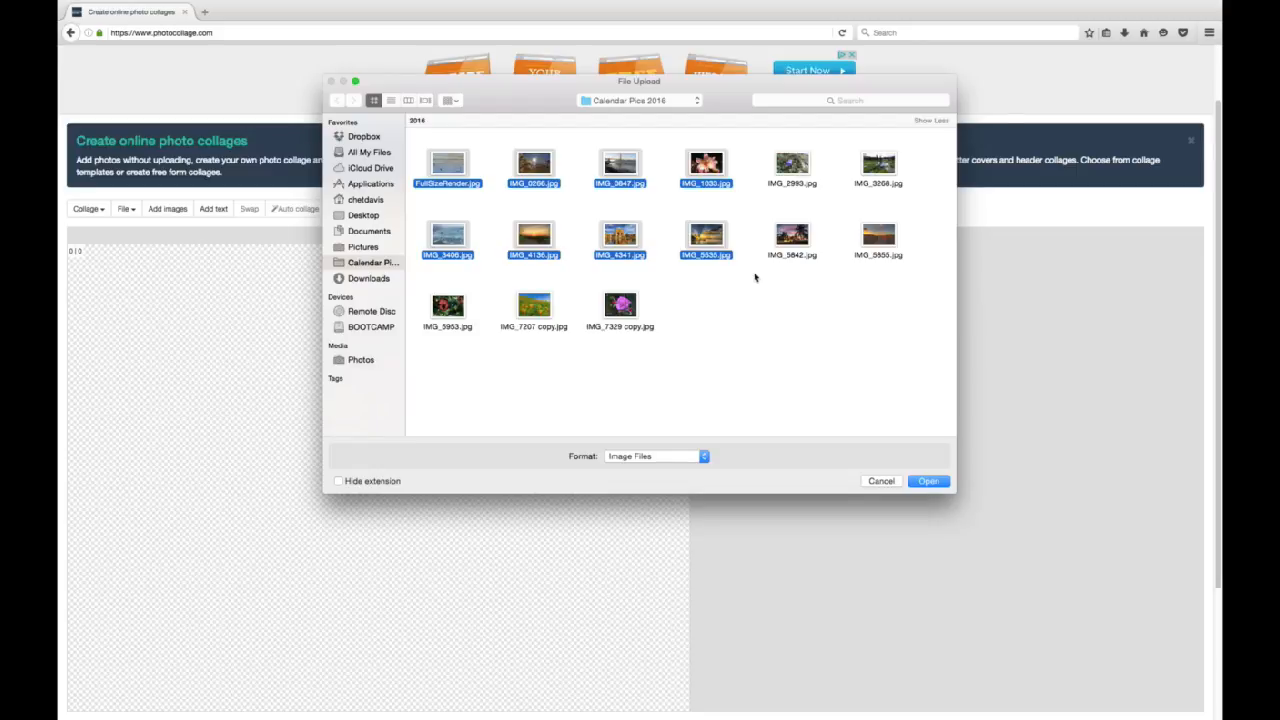
left_click(928, 482)
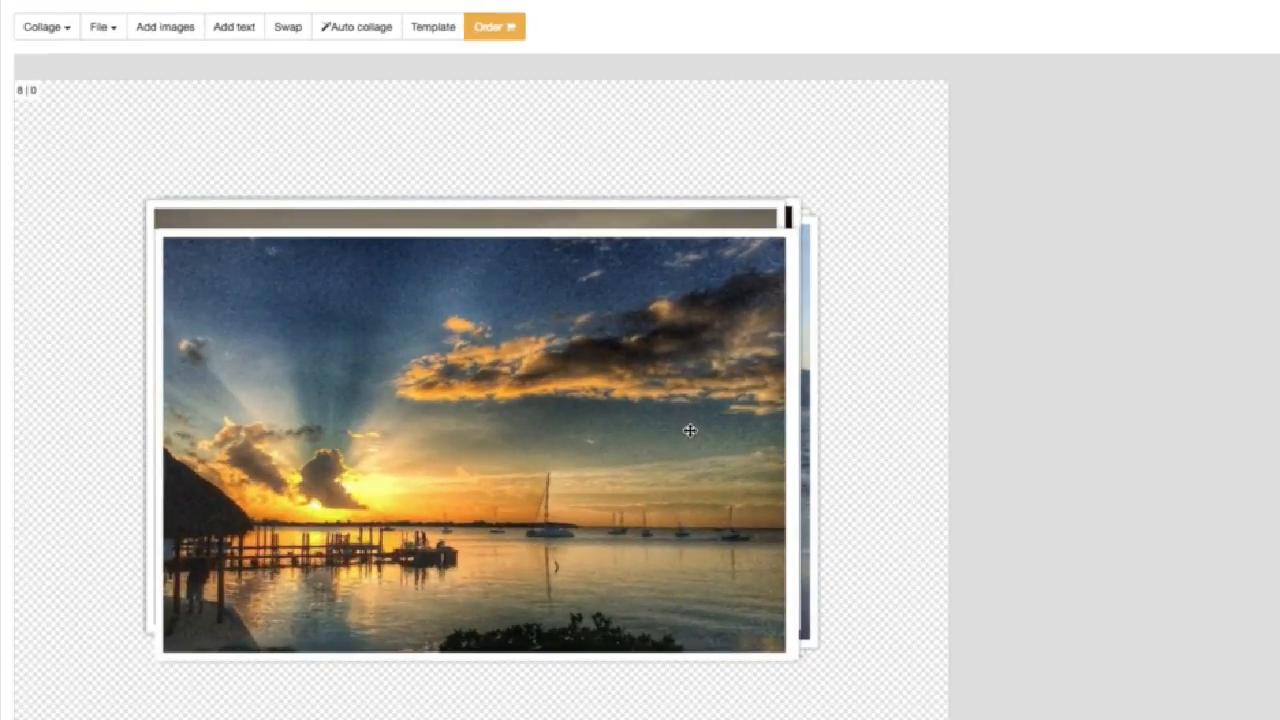
Step: Shrink the dock sunset photo to about 461x308 in the canvas's upper-right corner and move the palace photo to the upper-left
left_click_drag(412, 432, 570, 307)
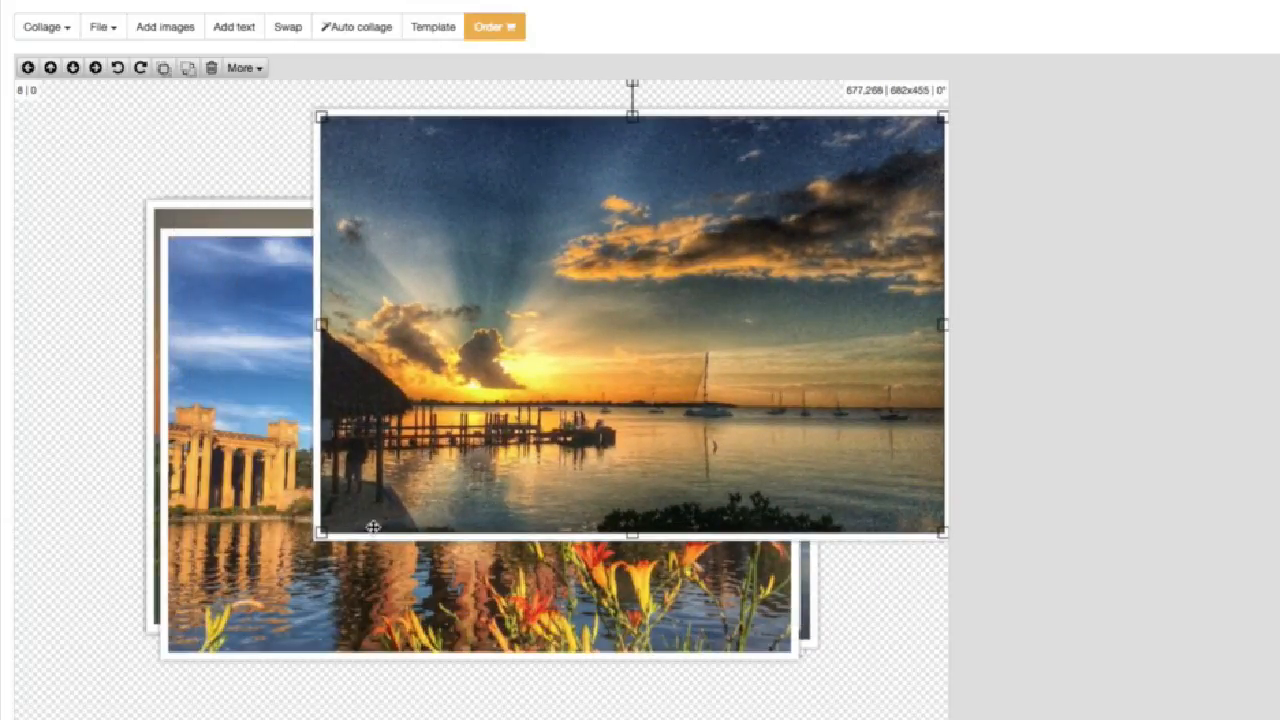
left_click_drag(320, 534, 520, 400)
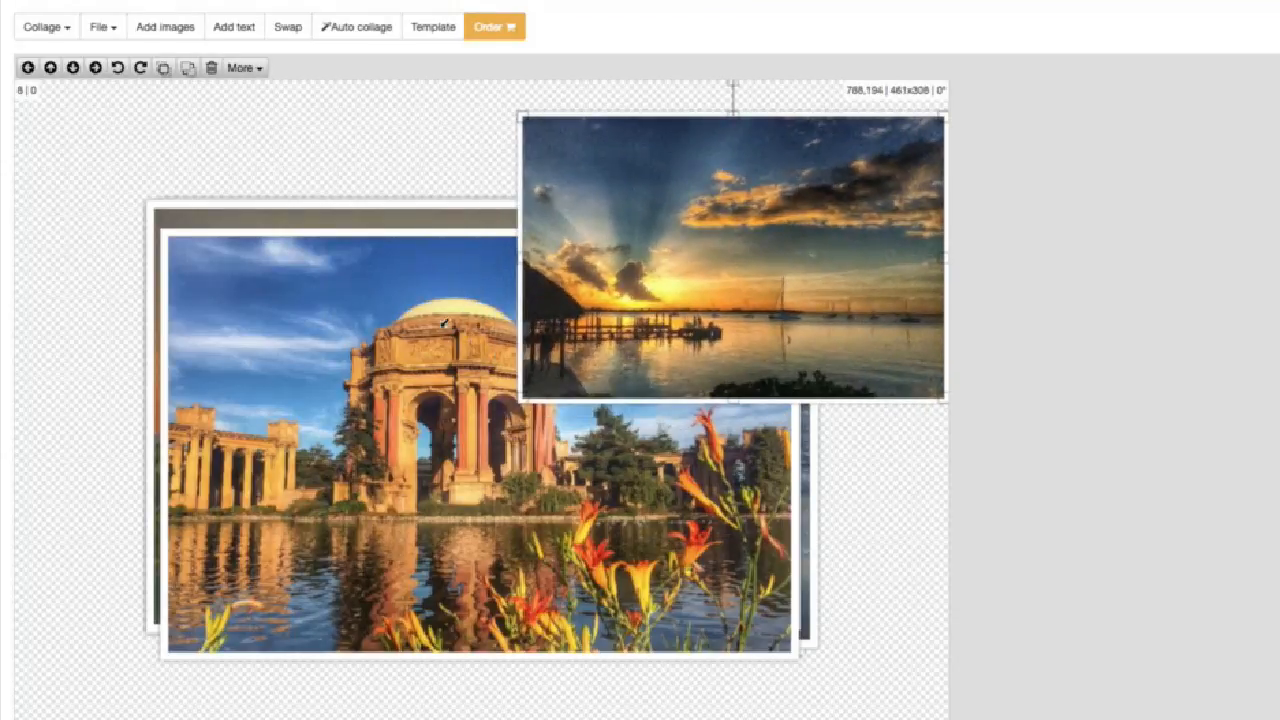
left_click_drag(246, 400, 79, 278)
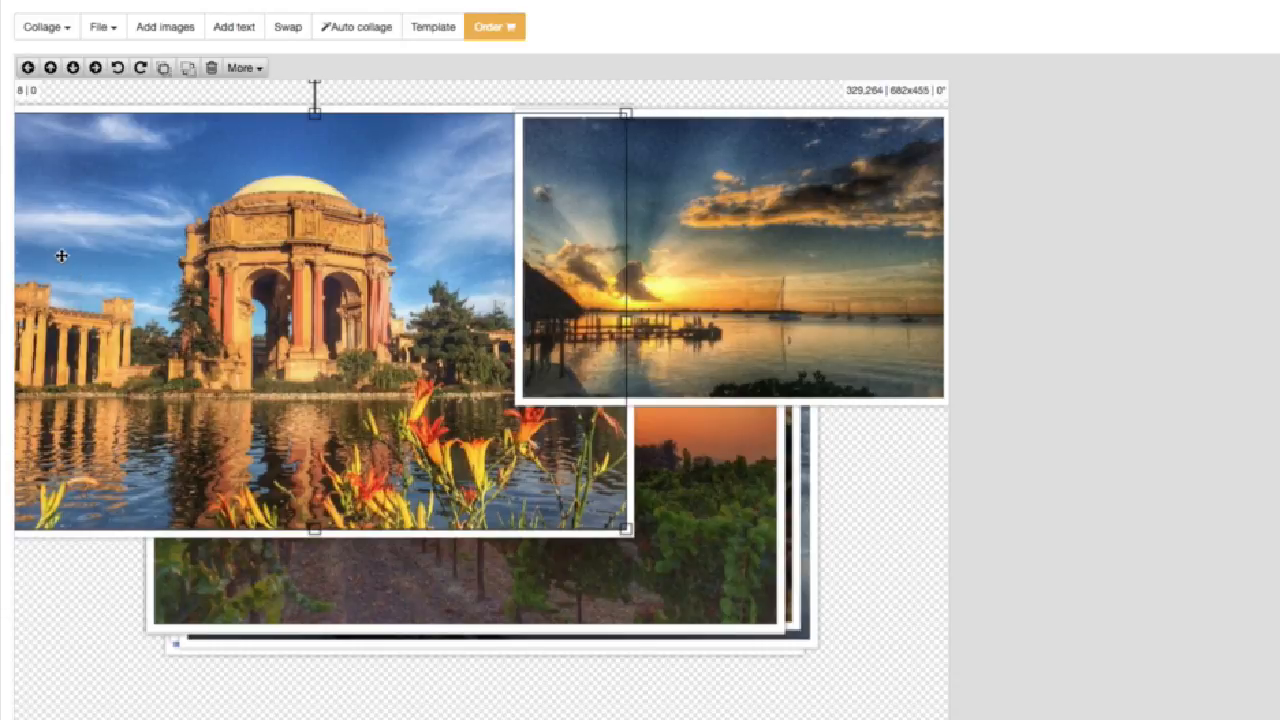
Step: Arrange all the photos into an even grid with Auto collage
left_click(349, 30)
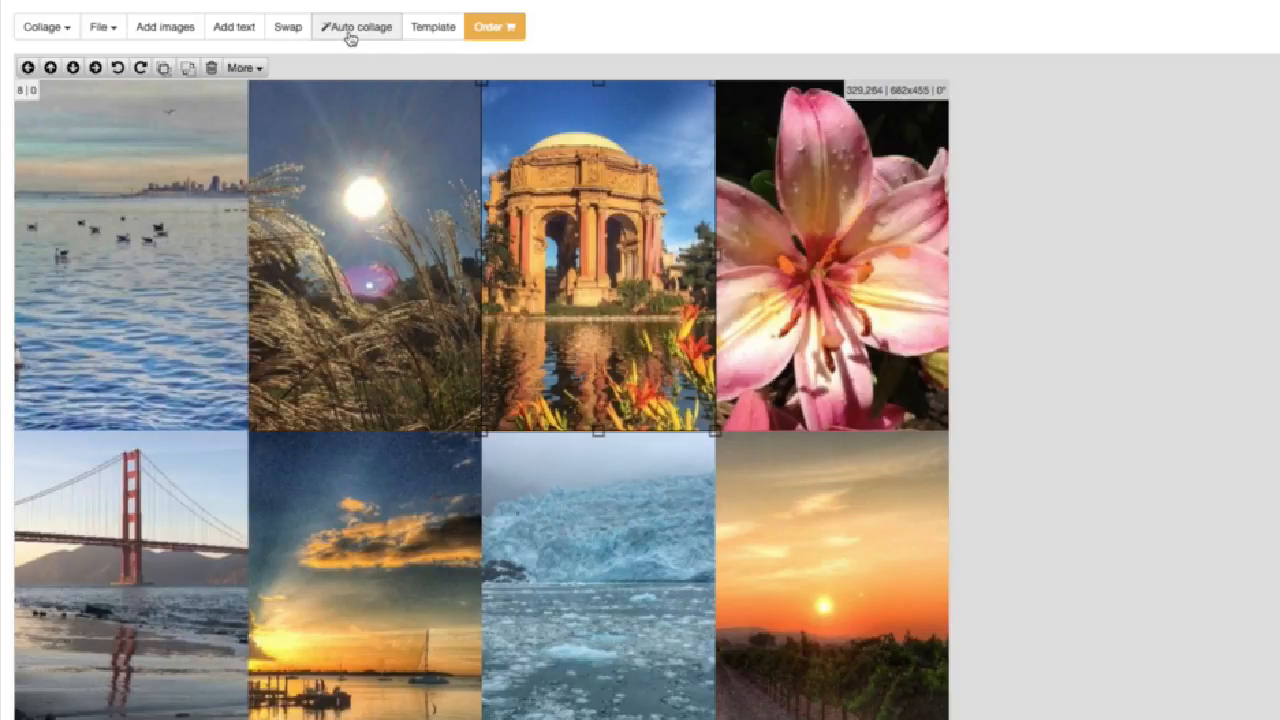
Step: Try the 851x315 Facebook and 768x1024 canvas sizes, and return the canvas to 1024x768
left_click(58, 30)
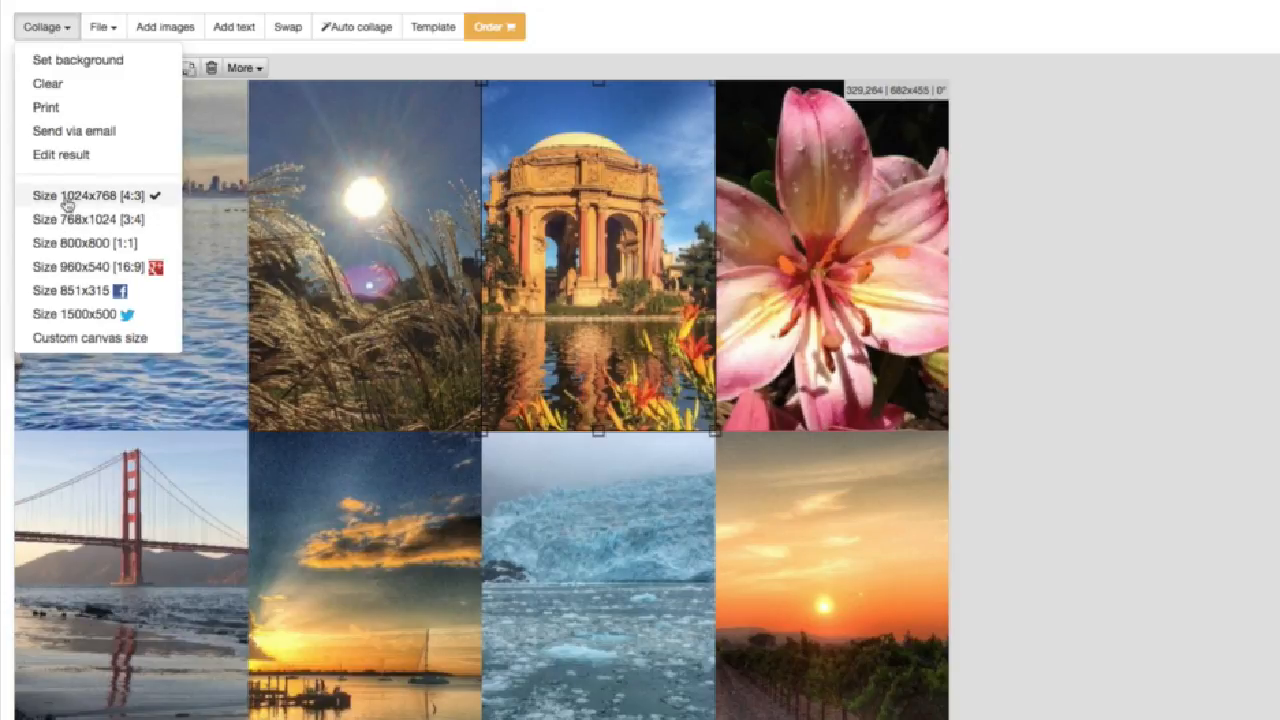
left_click(87, 292)
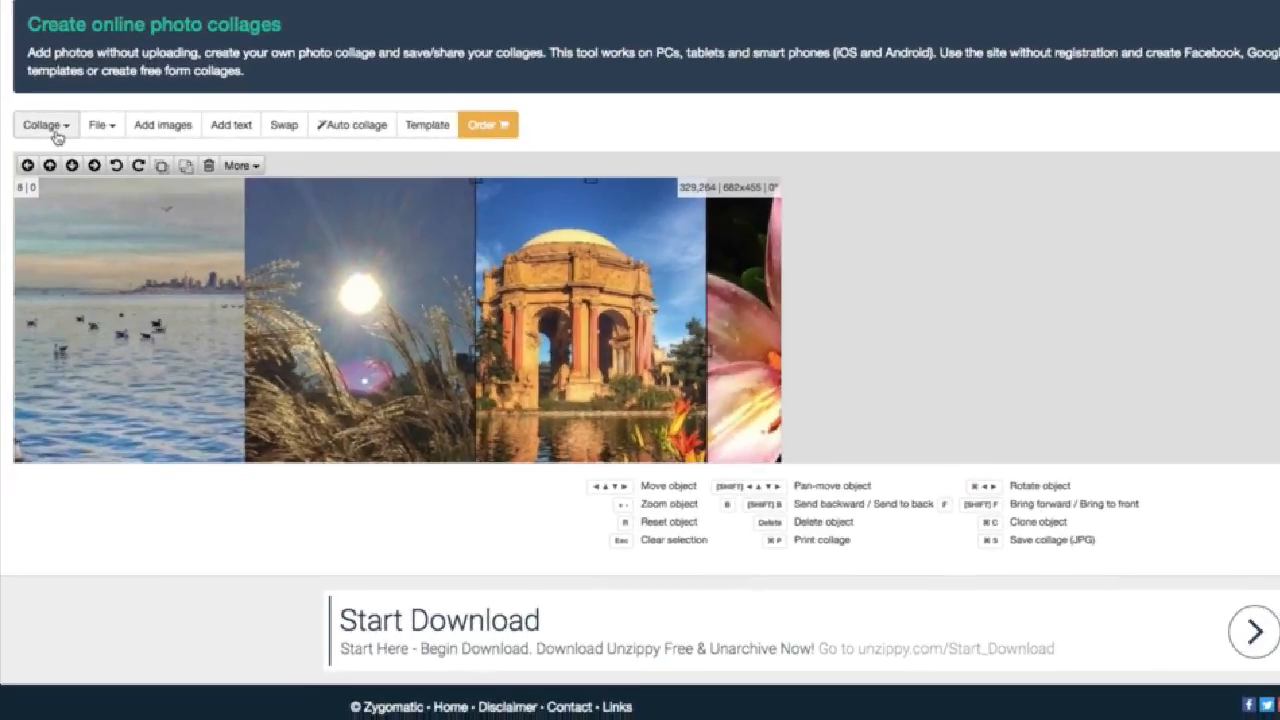
left_click(52, 138)
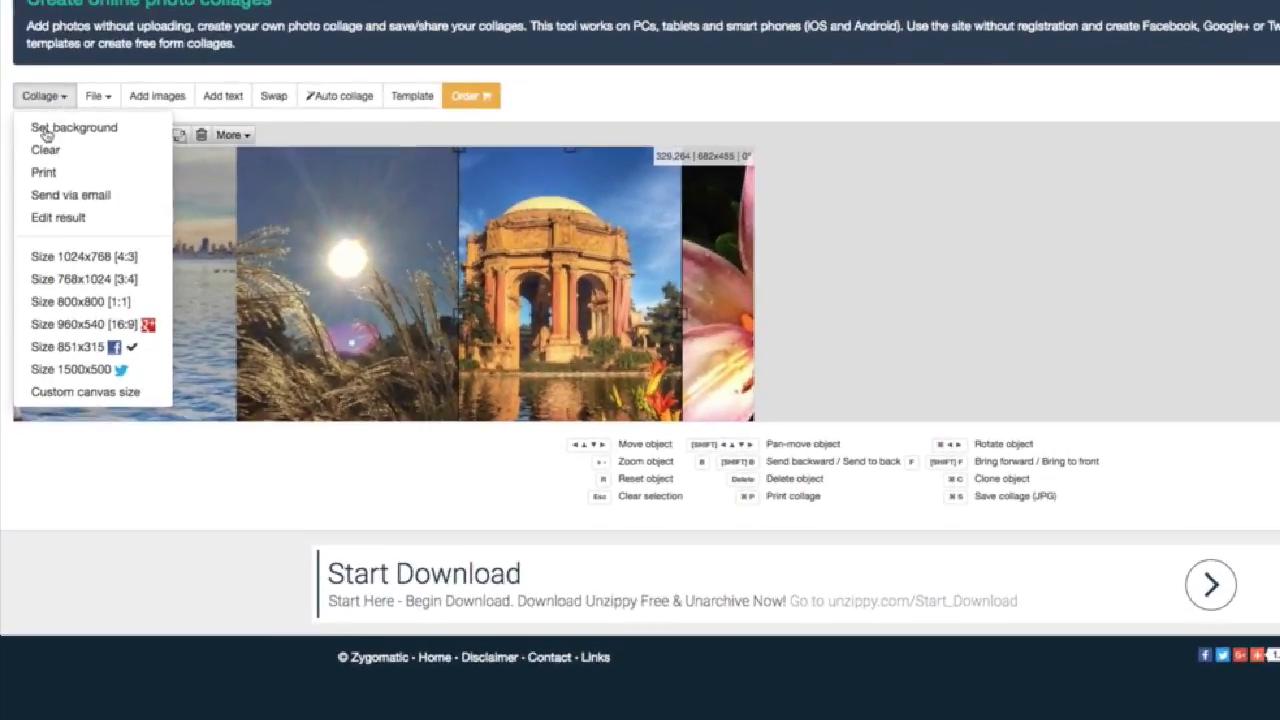
left_click(55, 295)
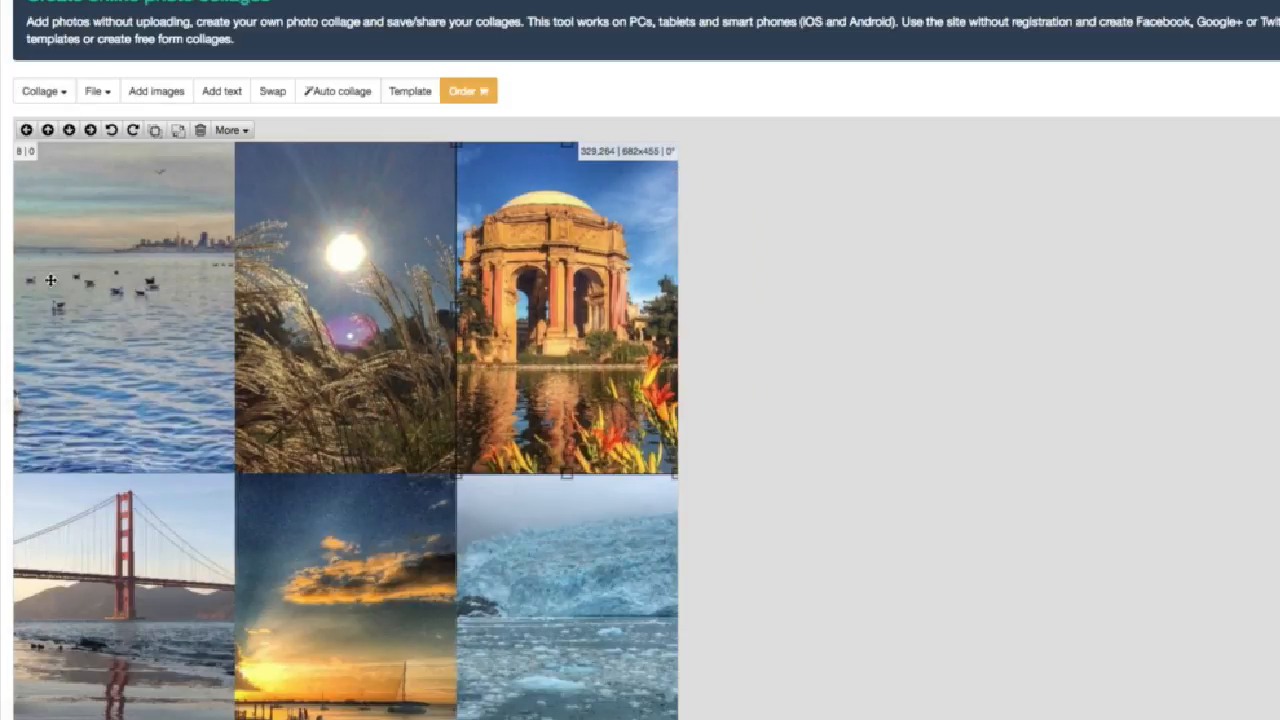
left_click(48, 90)
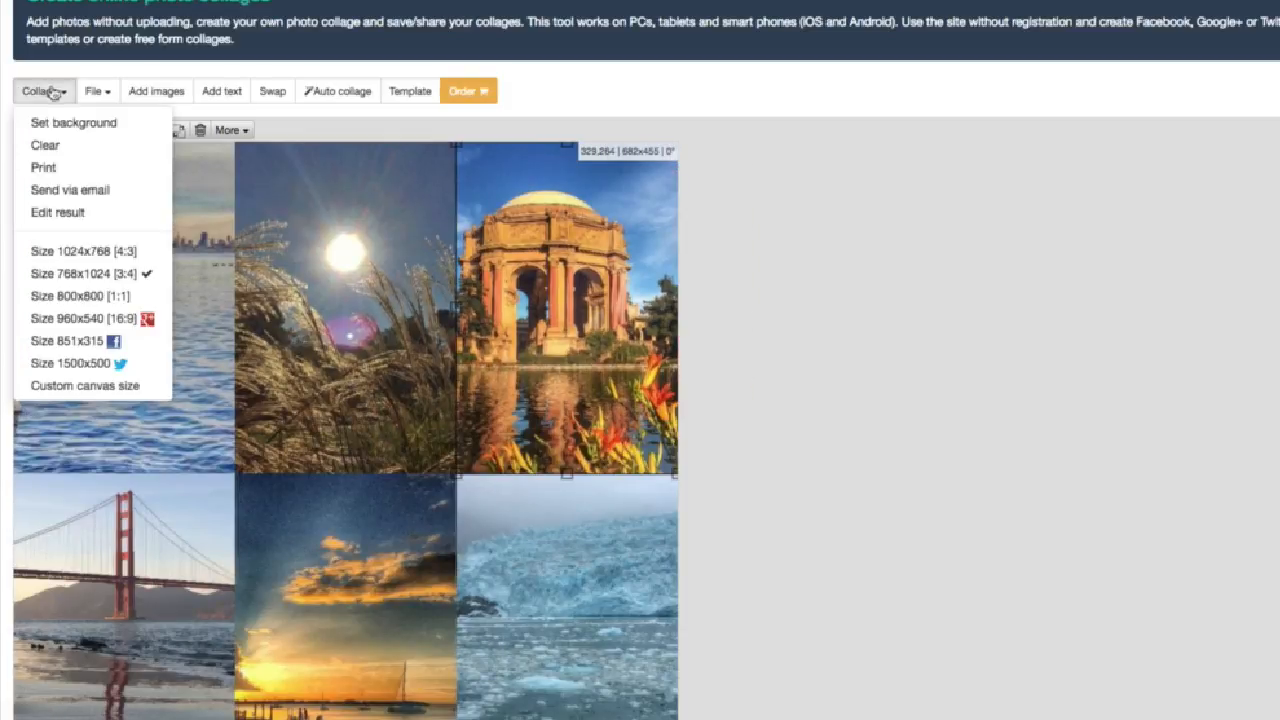
left_click(70, 253)
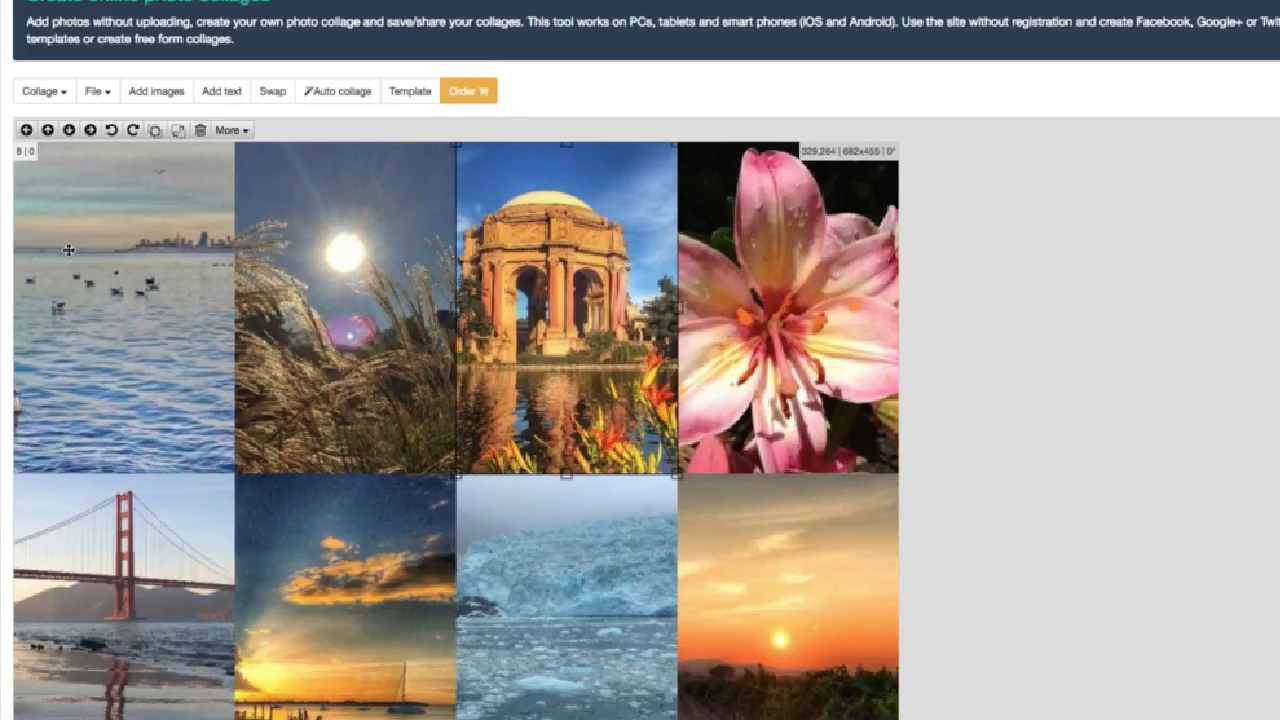
left_click(65, 96)
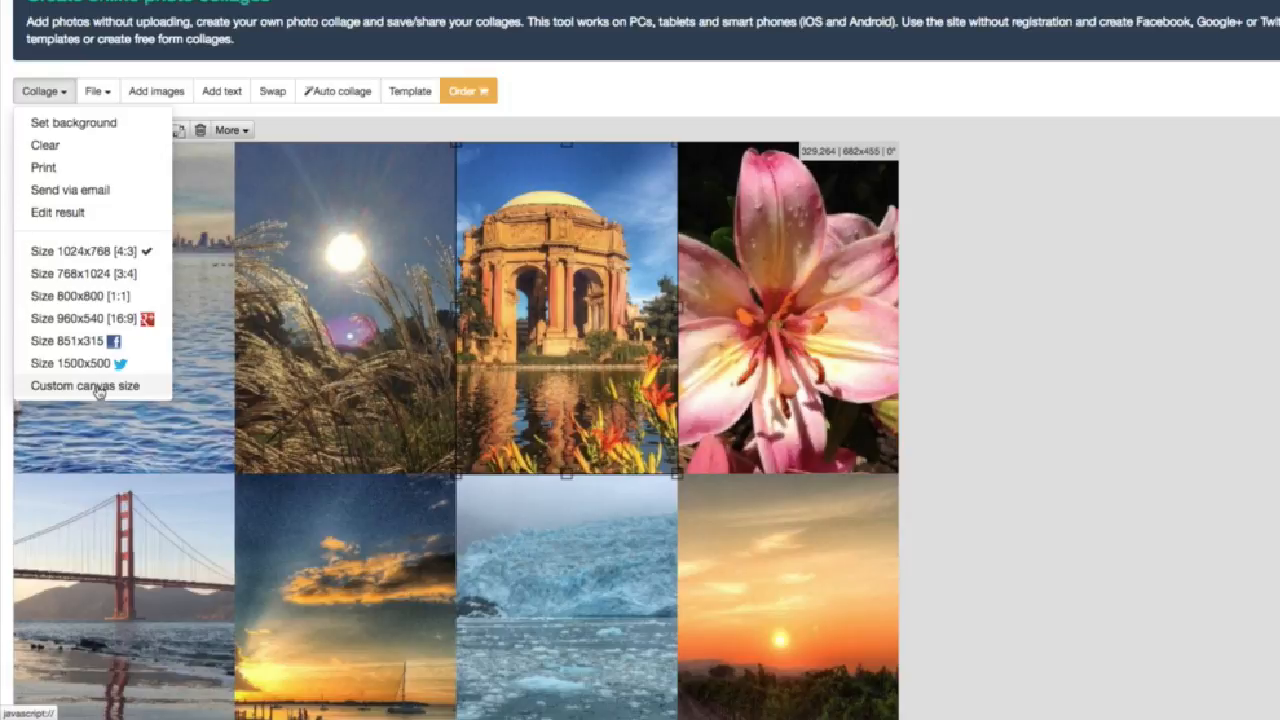
left_click(74, 252)
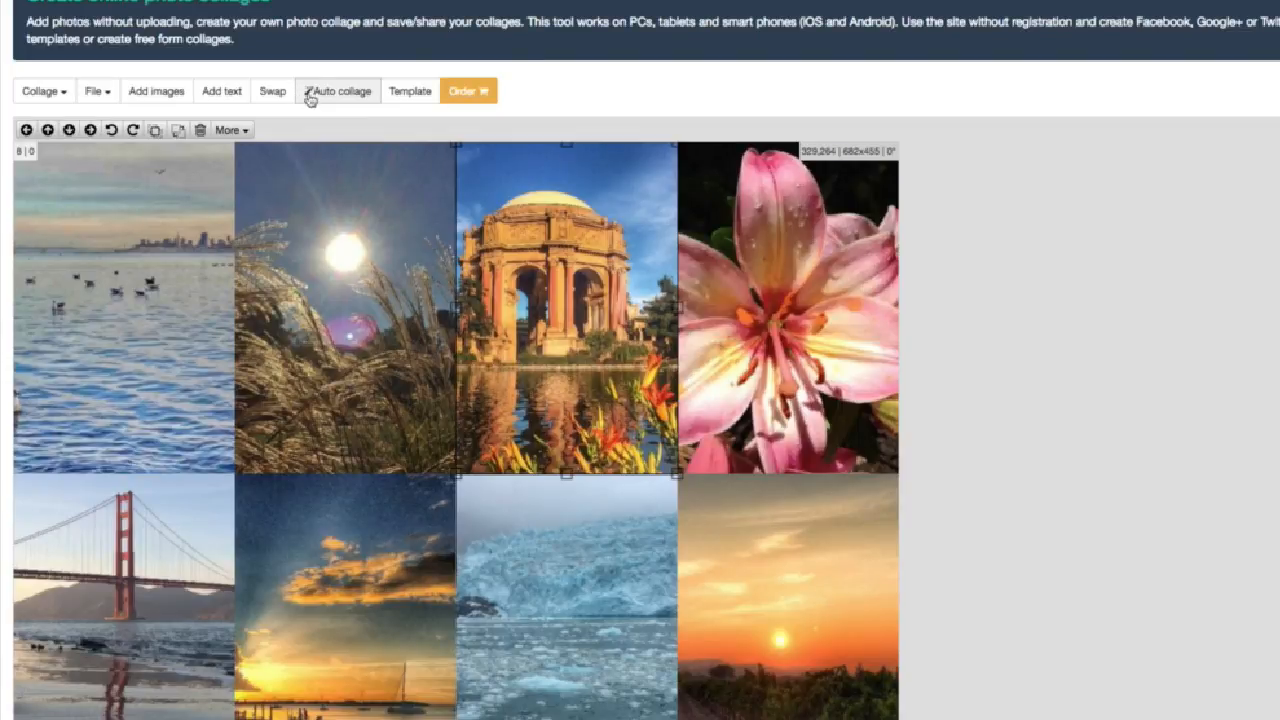
Step: Apply the eight-image template that arranges the photos as separate diamonds
left_click(412, 91)
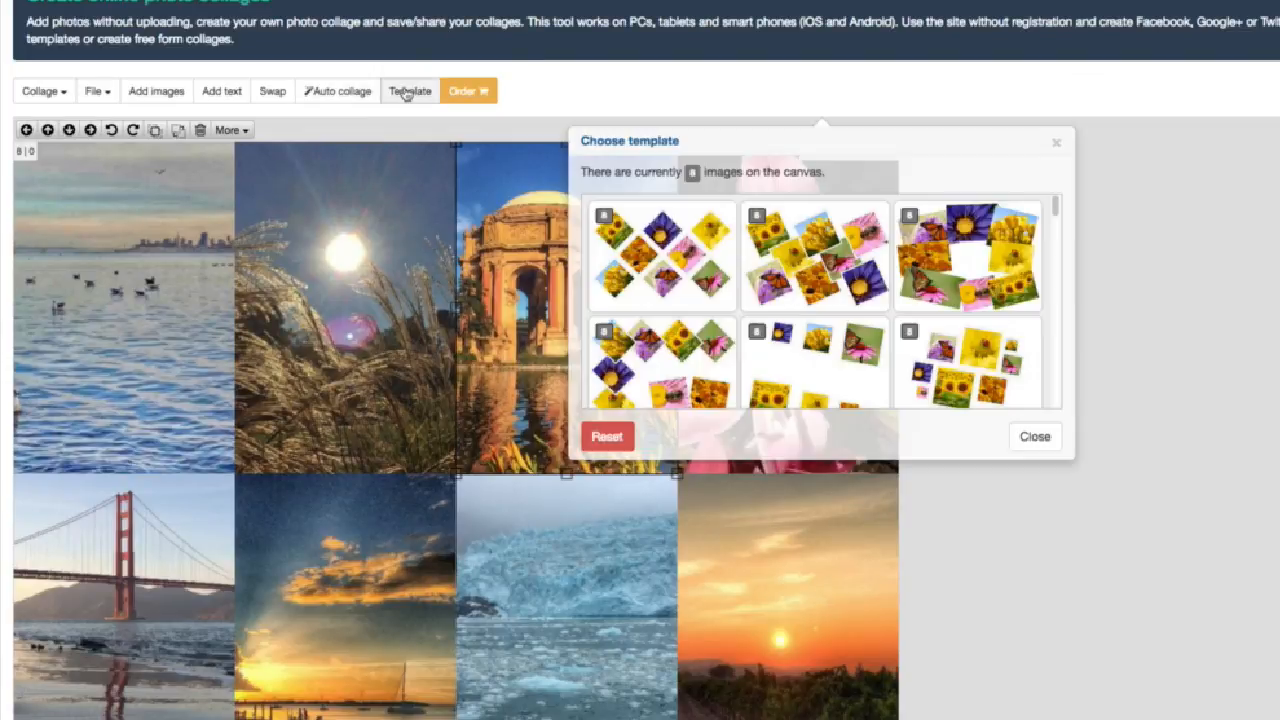
left_click(675, 258)
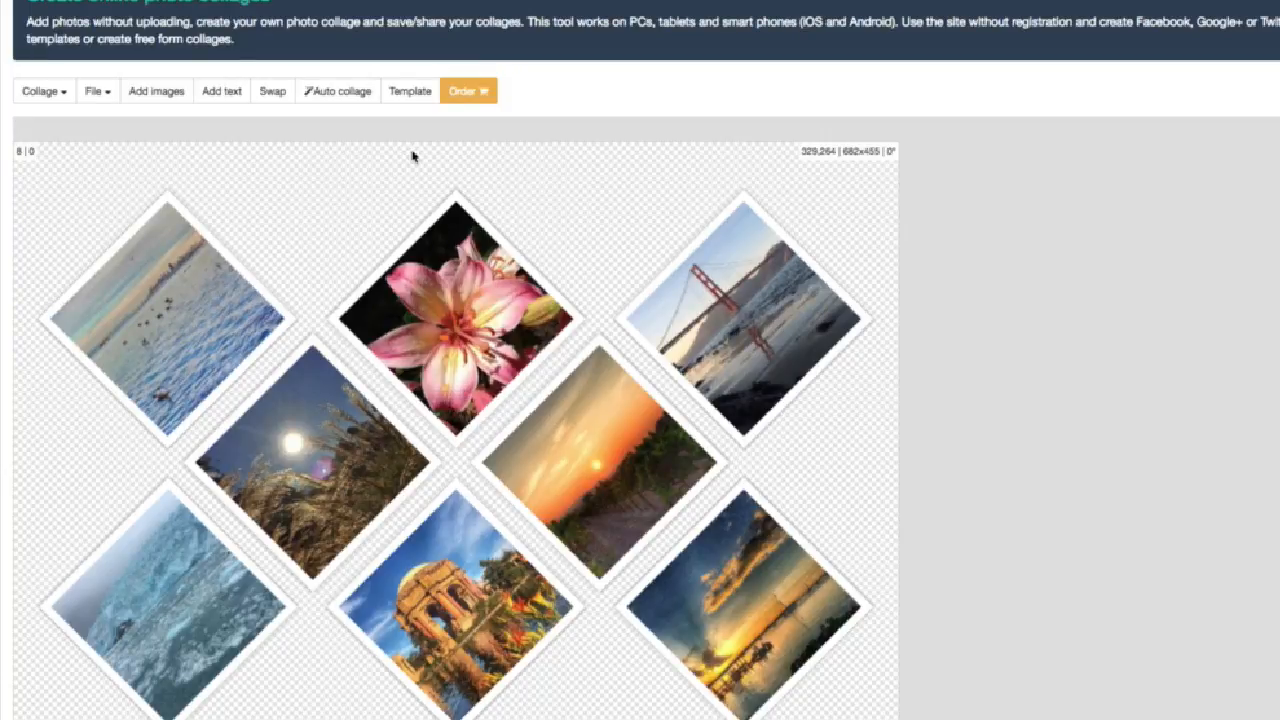
Step: Move the pink lily photo slightly up and to the left, and rotate it to about 313°
left_click(420, 278)
left_click_drag(420, 278, 391, 259)
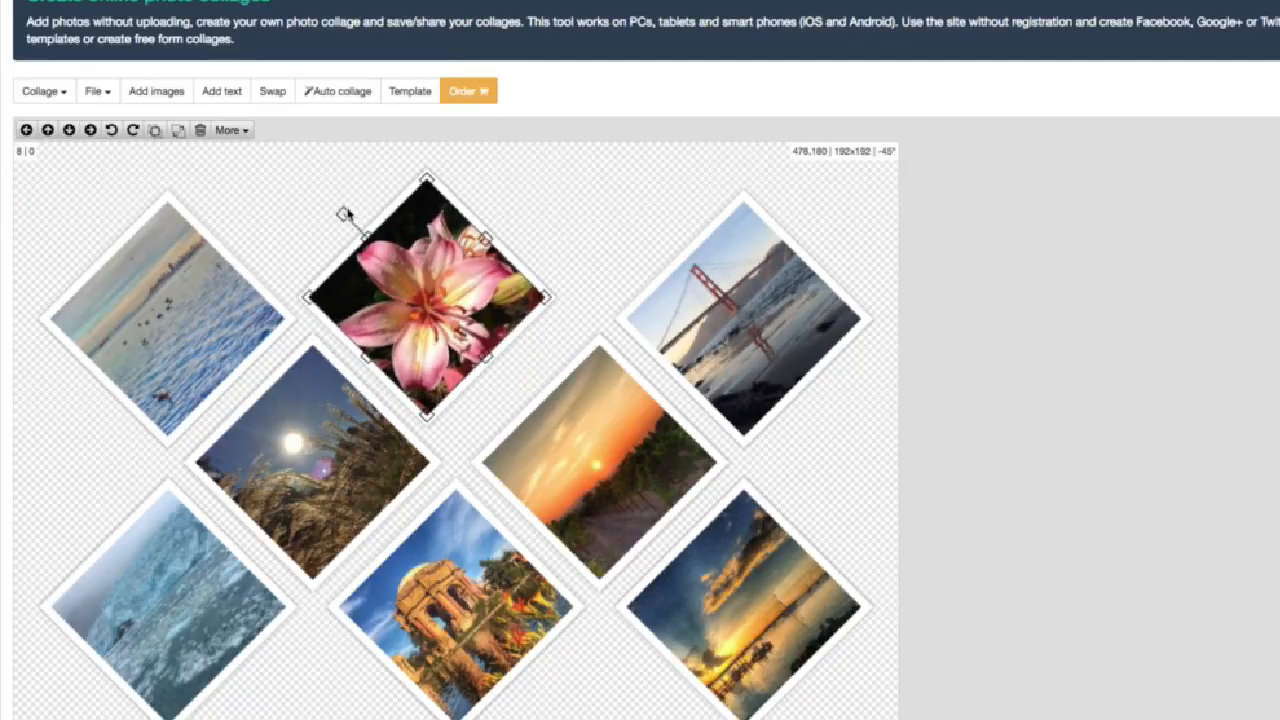
left_click(348, 212)
left_click(349, 212)
left_click_drag(344, 211, 386, 259)
mouse_move(531, 690)
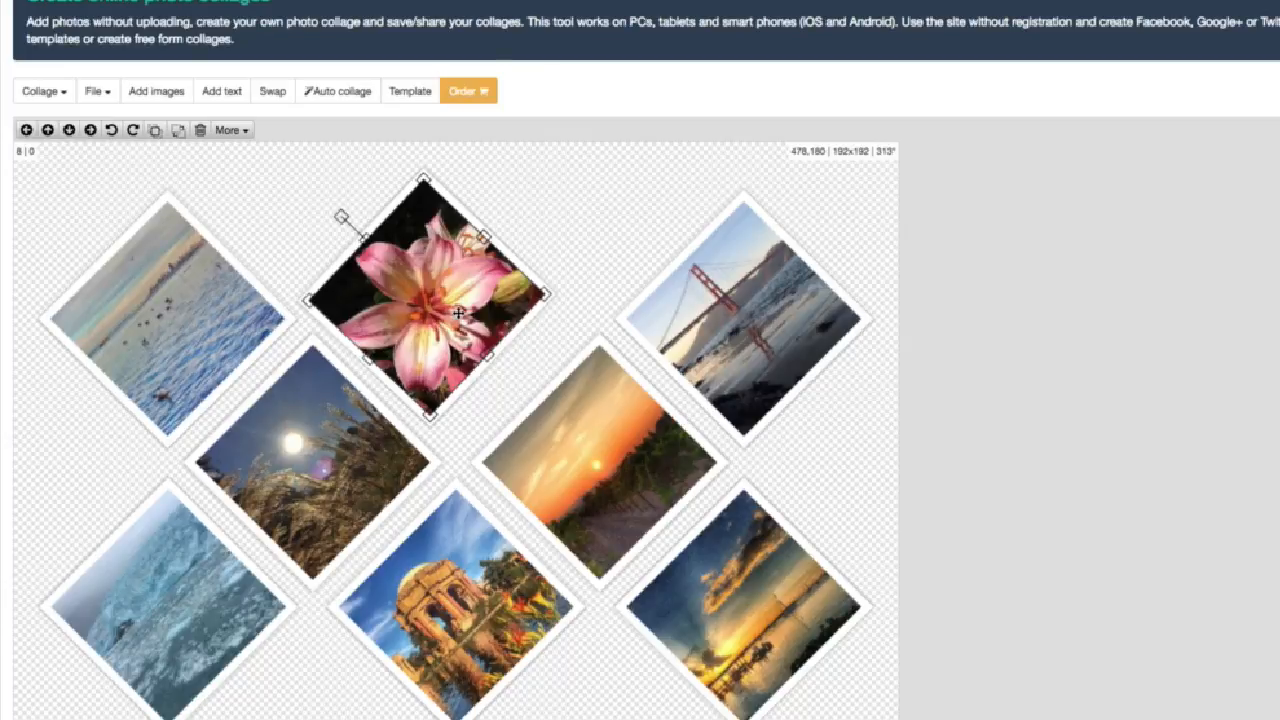
Step: Apply the eight-image template with tilted, overlapping square photos to the collage
left_click(402, 95)
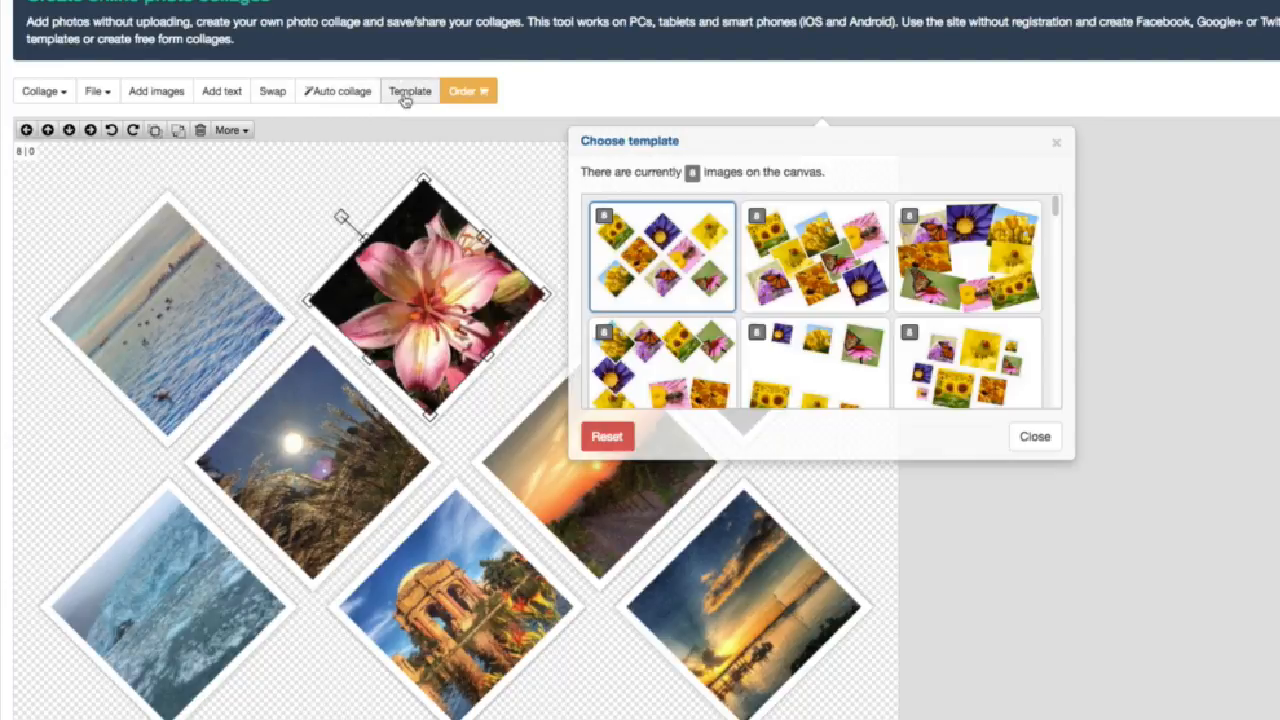
left_click(838, 273)
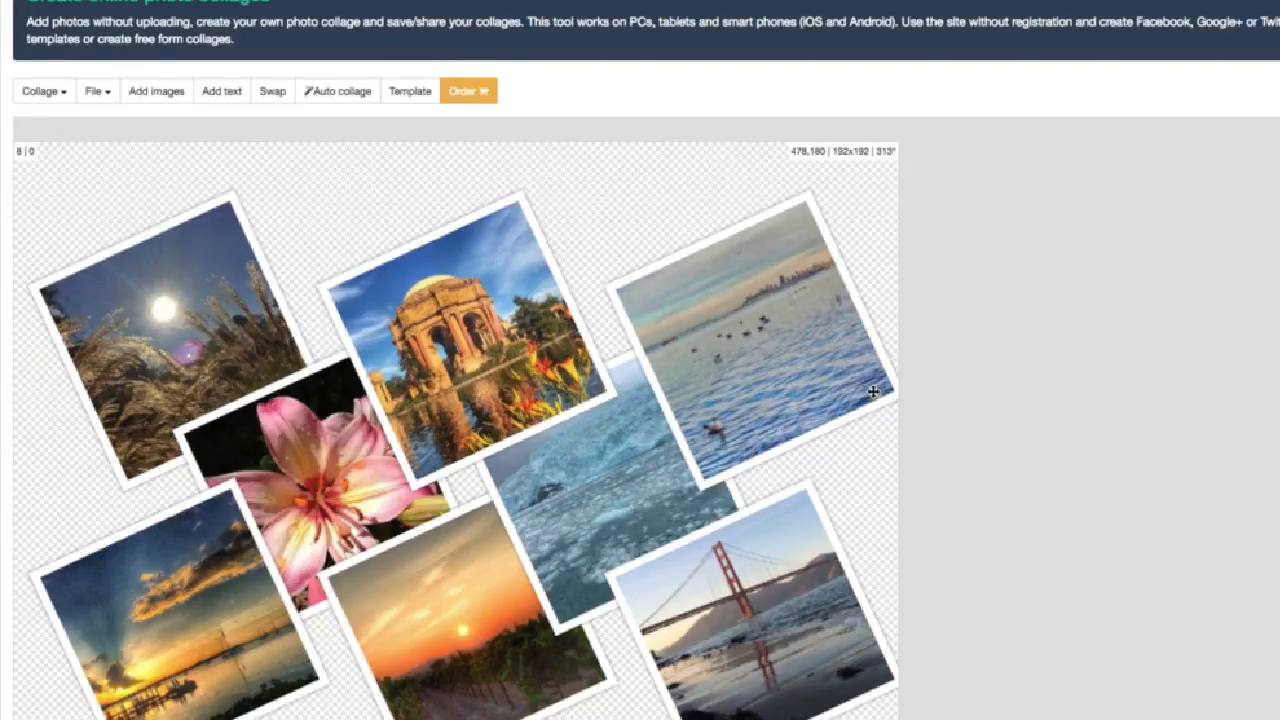
Step: Rotate the sun-and-grass photo clockwise to -14°
left_click(226, 334)
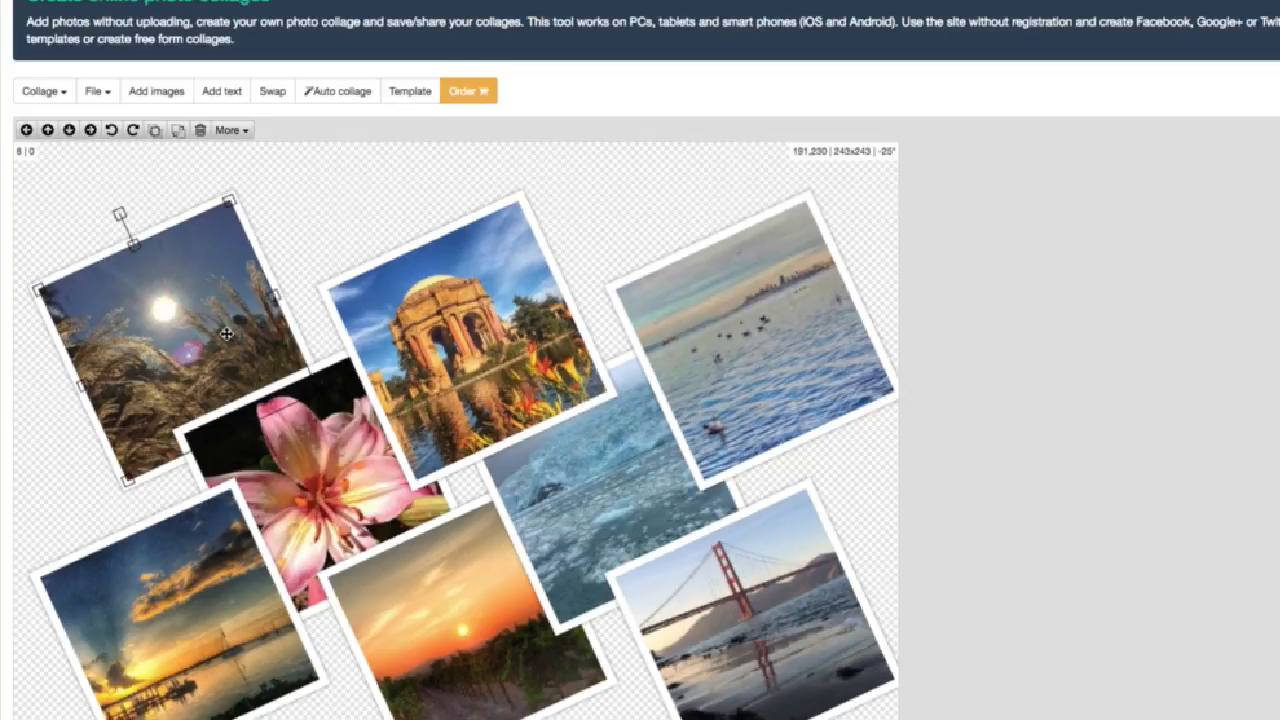
left_click(134, 131)
left_click(135, 132)
left_click(135, 132)
left_click(135, 132)
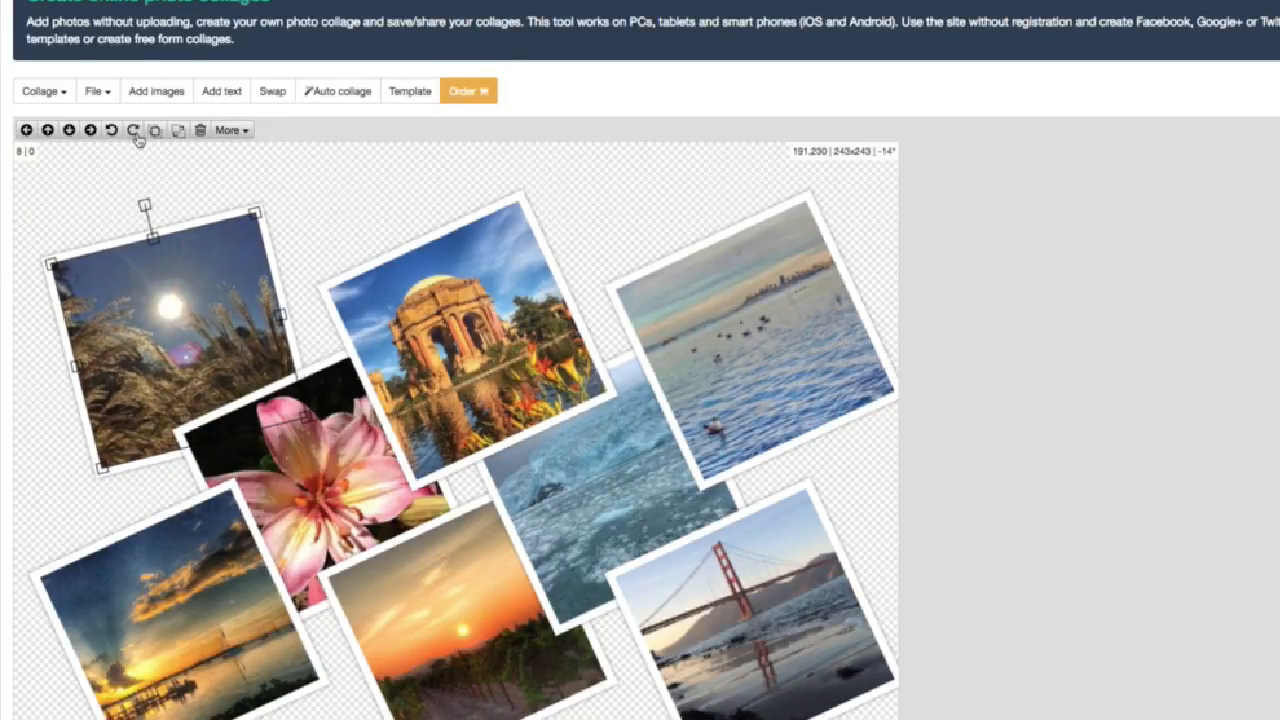
Step: Examine the shape, size and border settings of the sun-and-grass photo without changing them
left_click(240, 137)
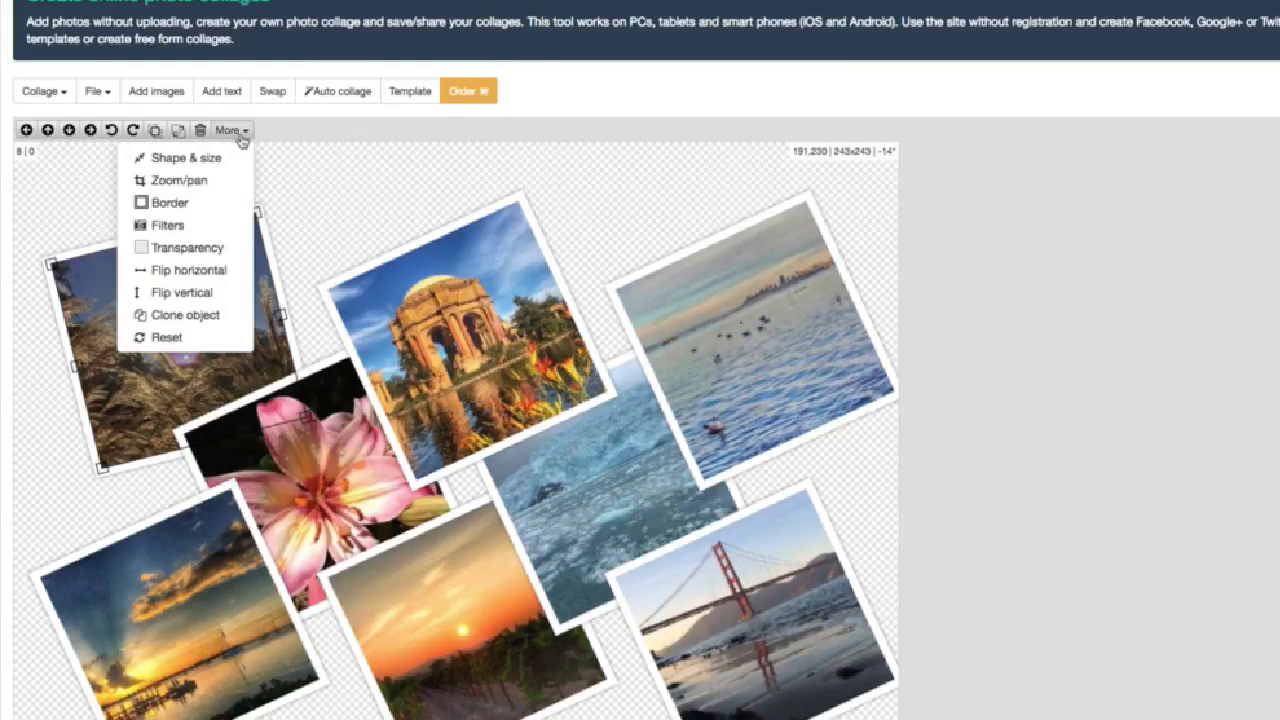
left_click(223, 204)
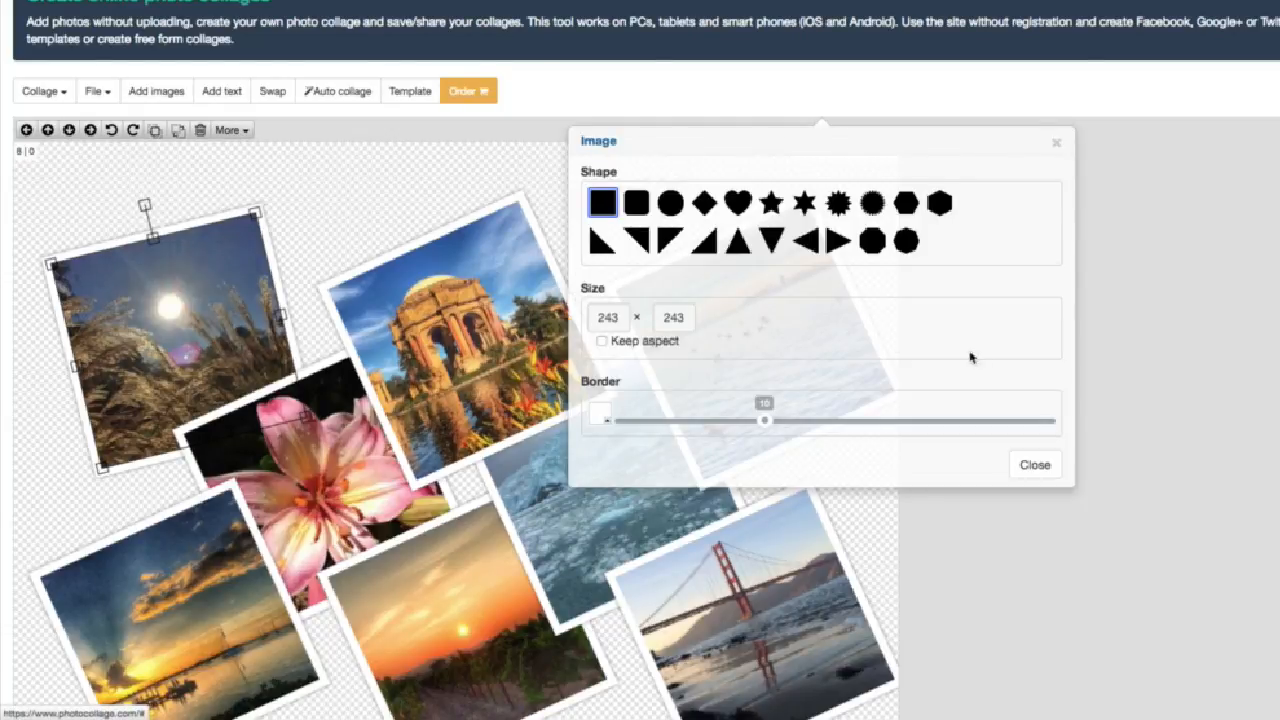
left_click(1040, 465)
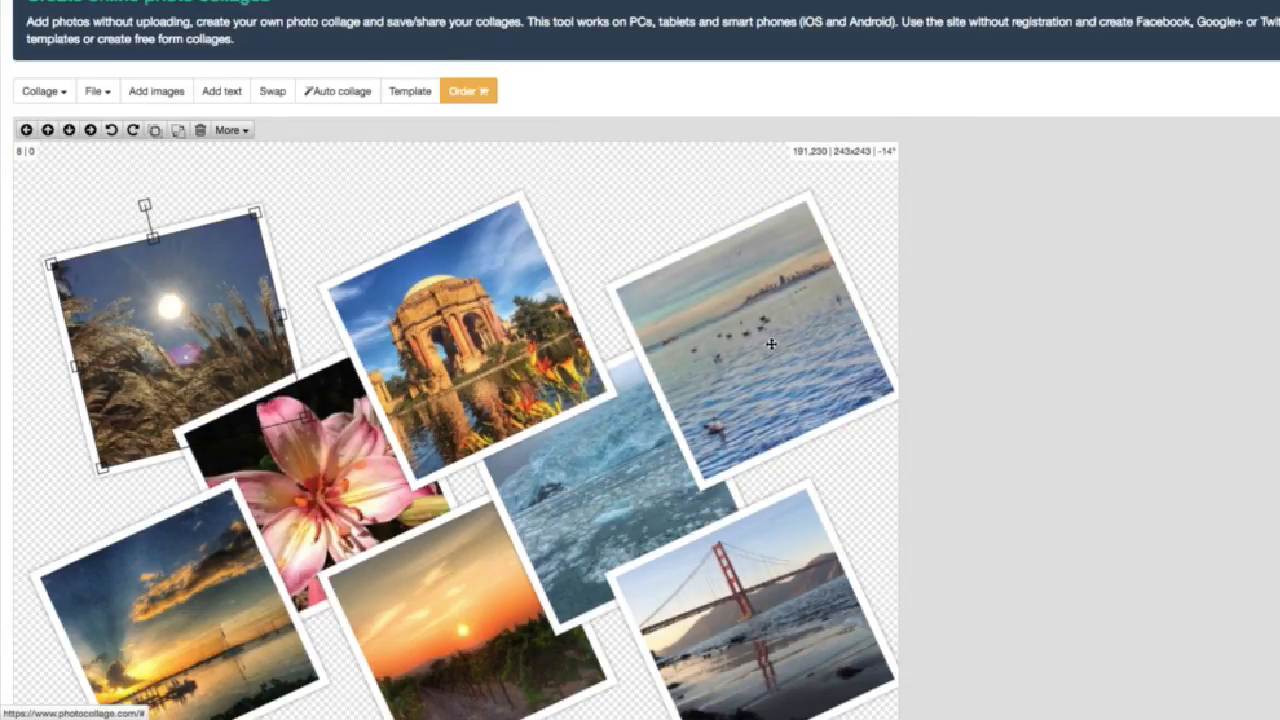
Step: Review the available formats and options for saving and sharing the collage
left_click(104, 93)
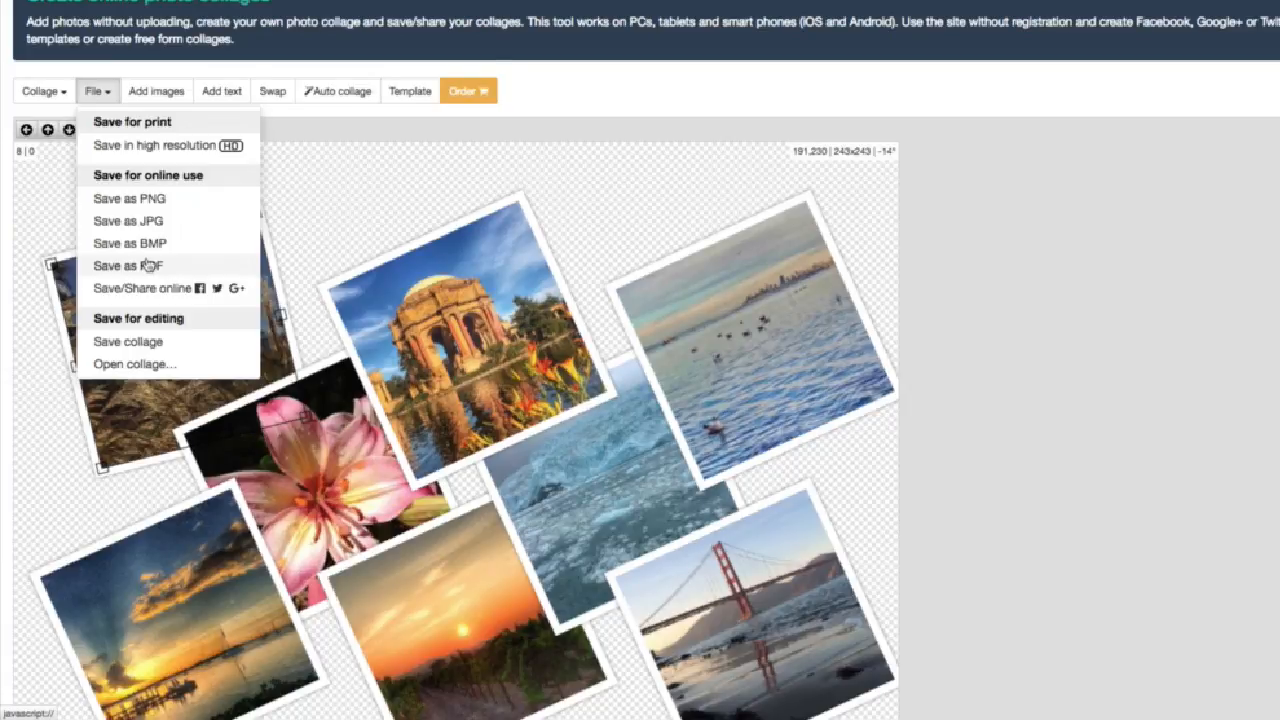
left_click(478, 180)
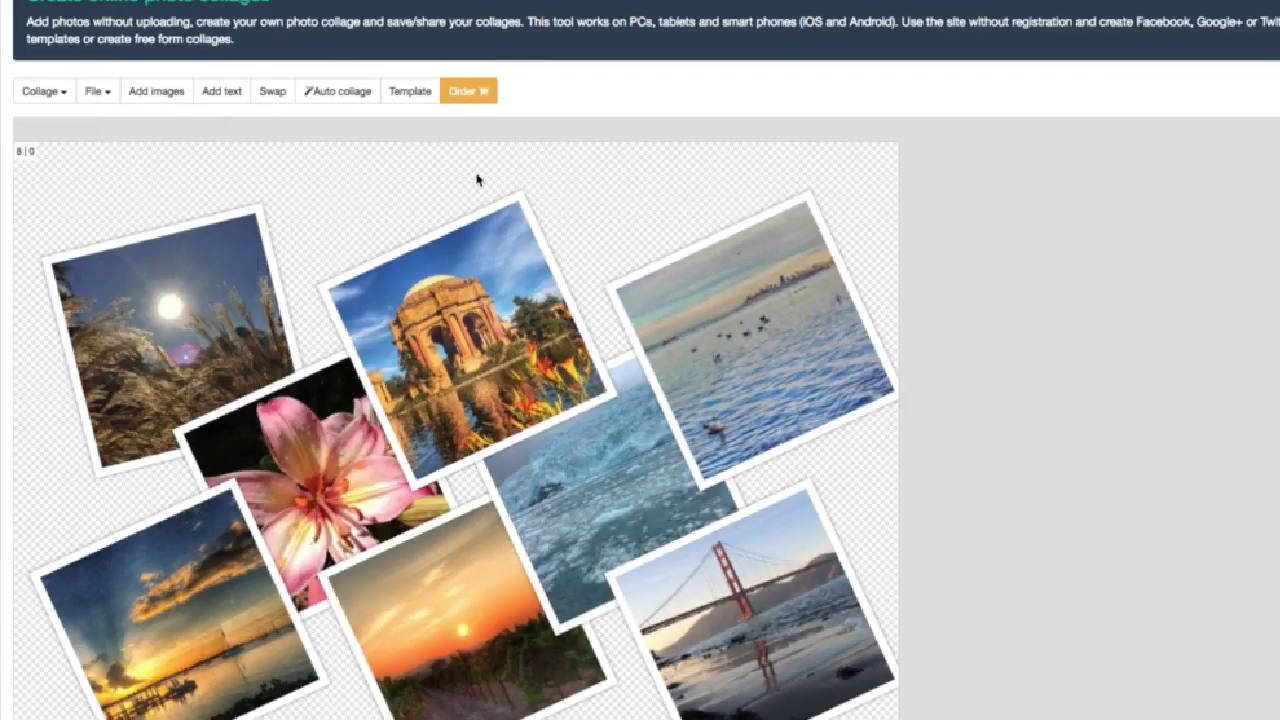
Step: Add the text "Easy to use Collage" over the top of the palace photo and set its font size to 58
left_click(227, 91)
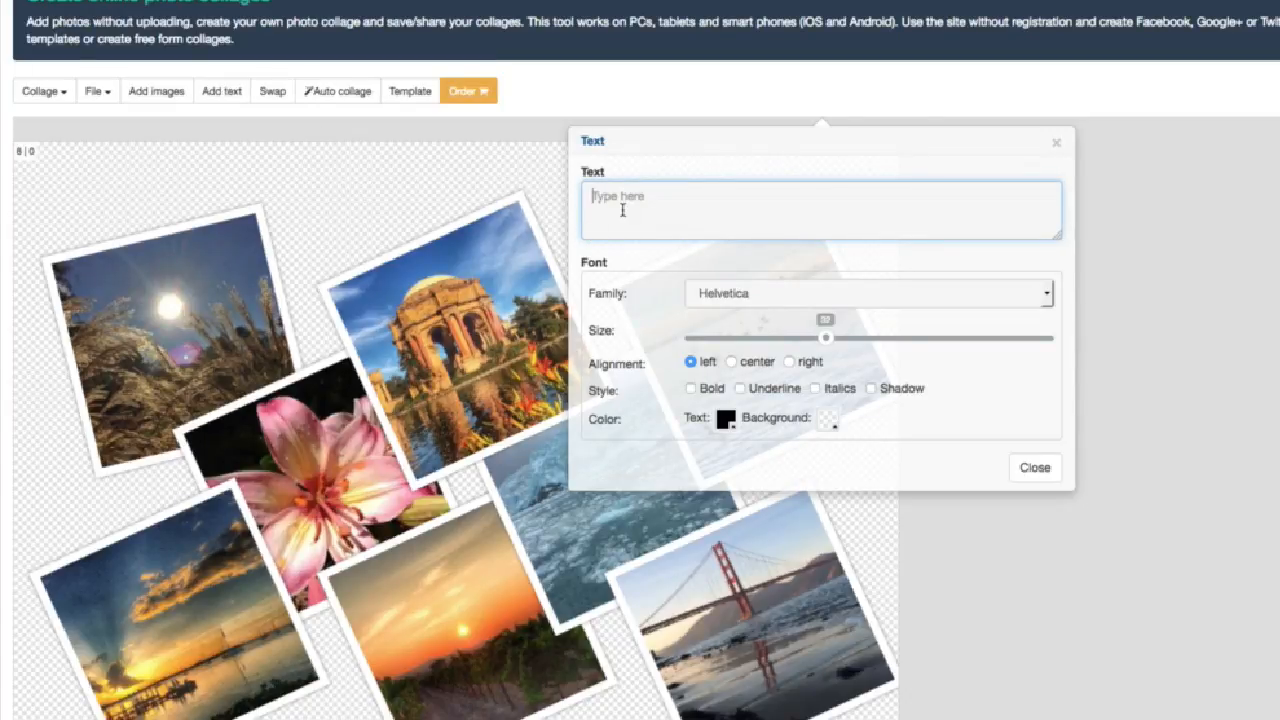
type("Easy to use Collage")
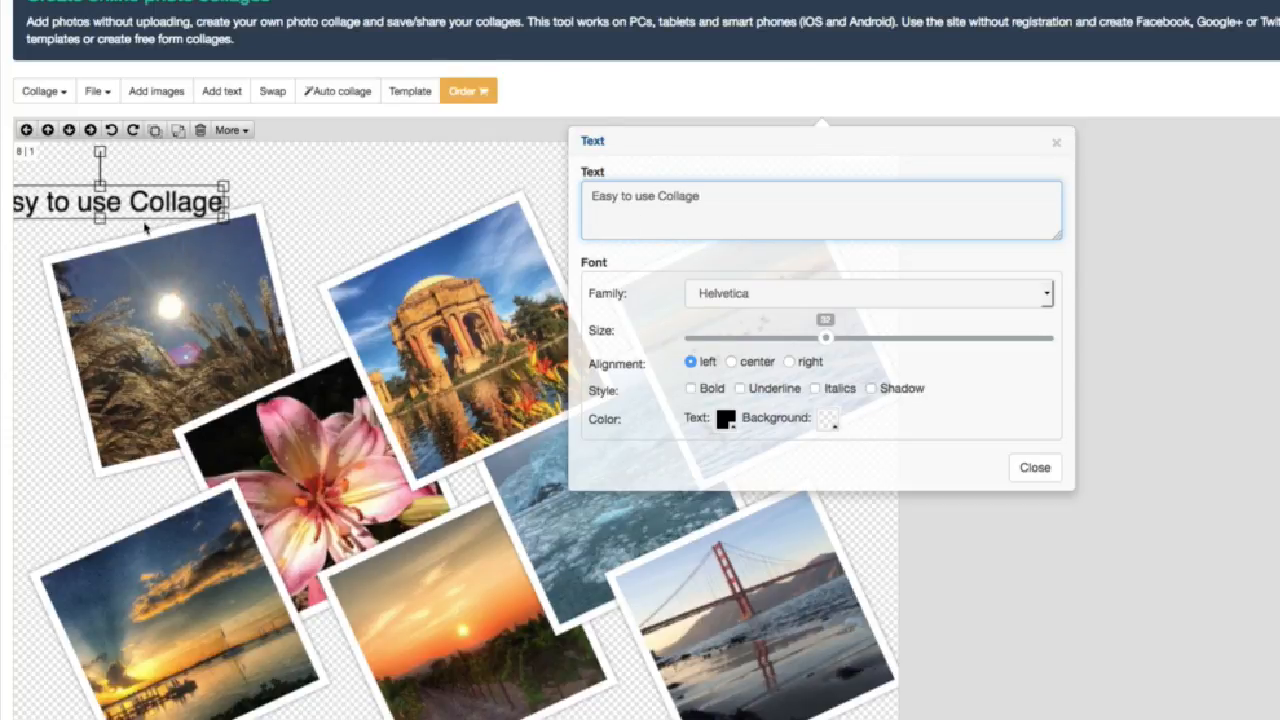
left_click_drag(149, 205, 462, 260)
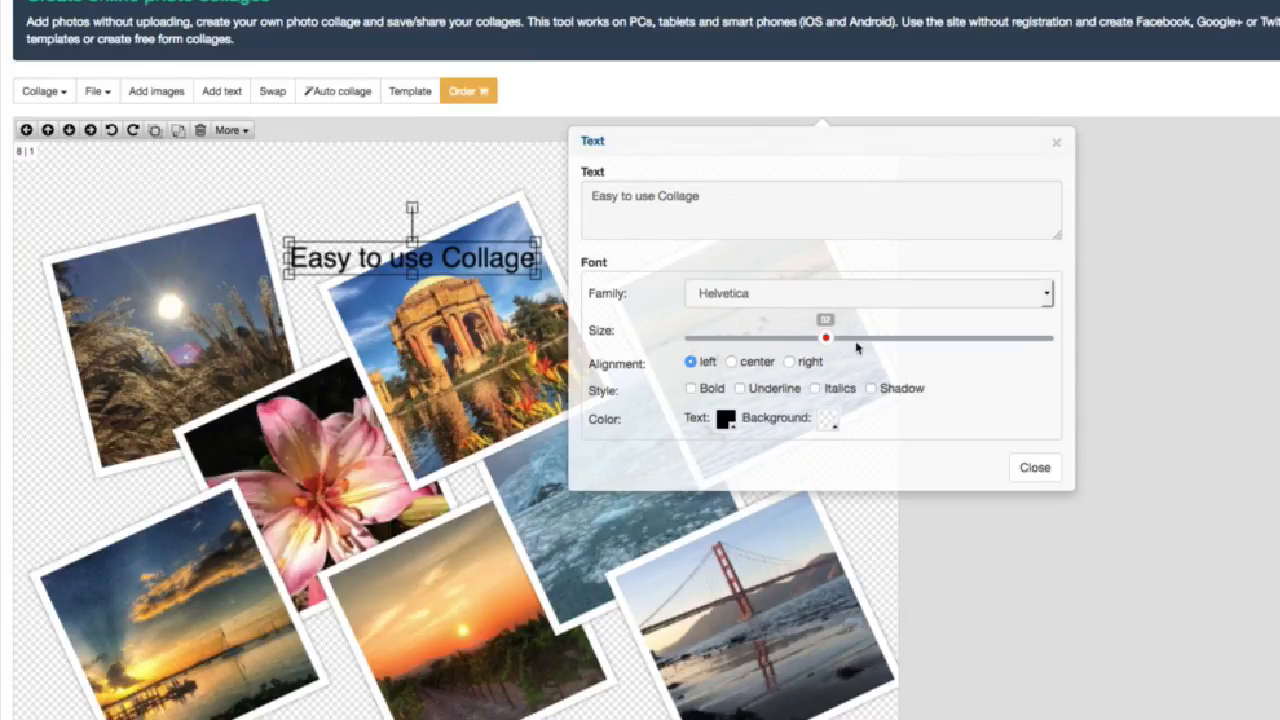
left_click_drag(833, 341, 984, 352)
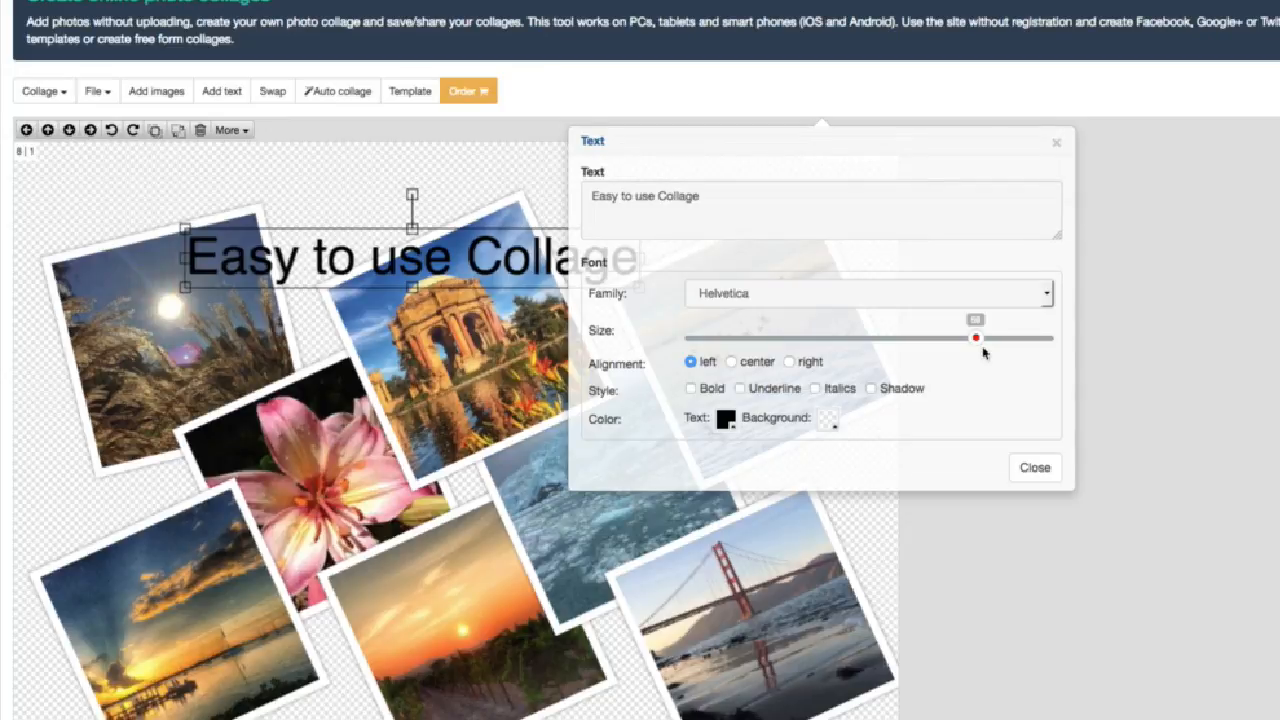
Step: Color the "Easy to use Collage" text cyan and move it to the middle of the collage, across the lily photo
left_click(726, 419)
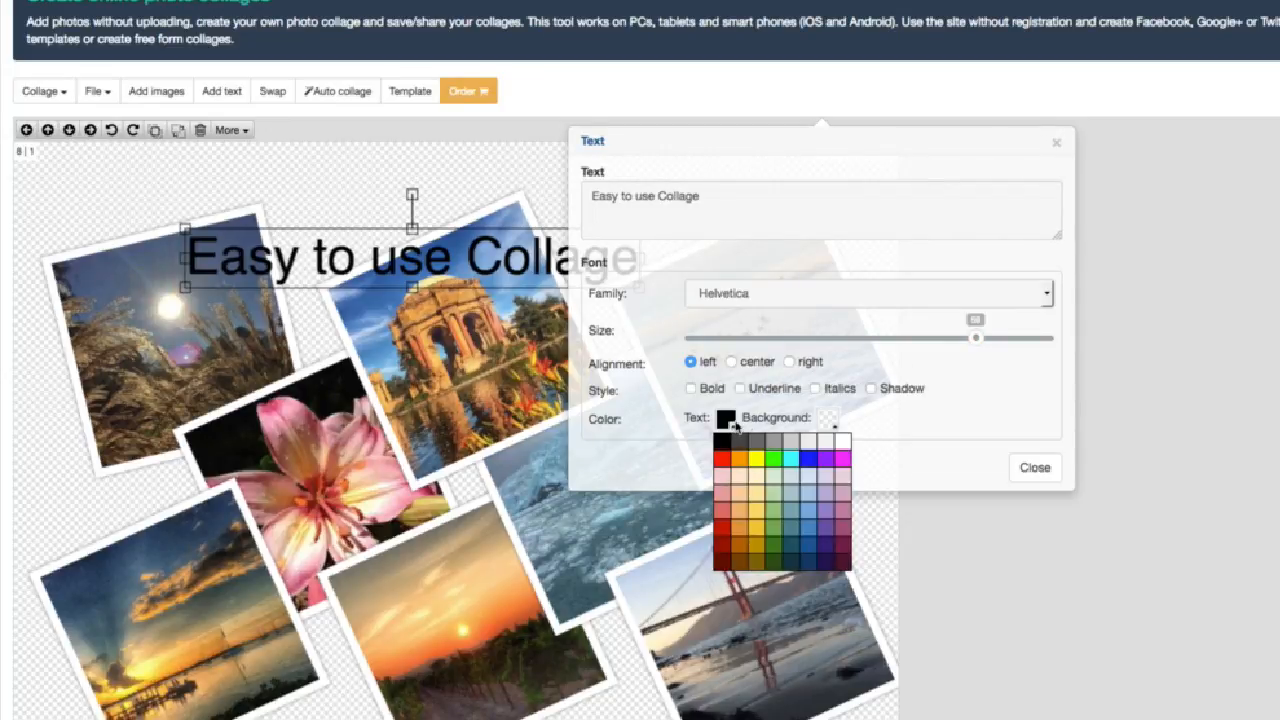
left_click(792, 461)
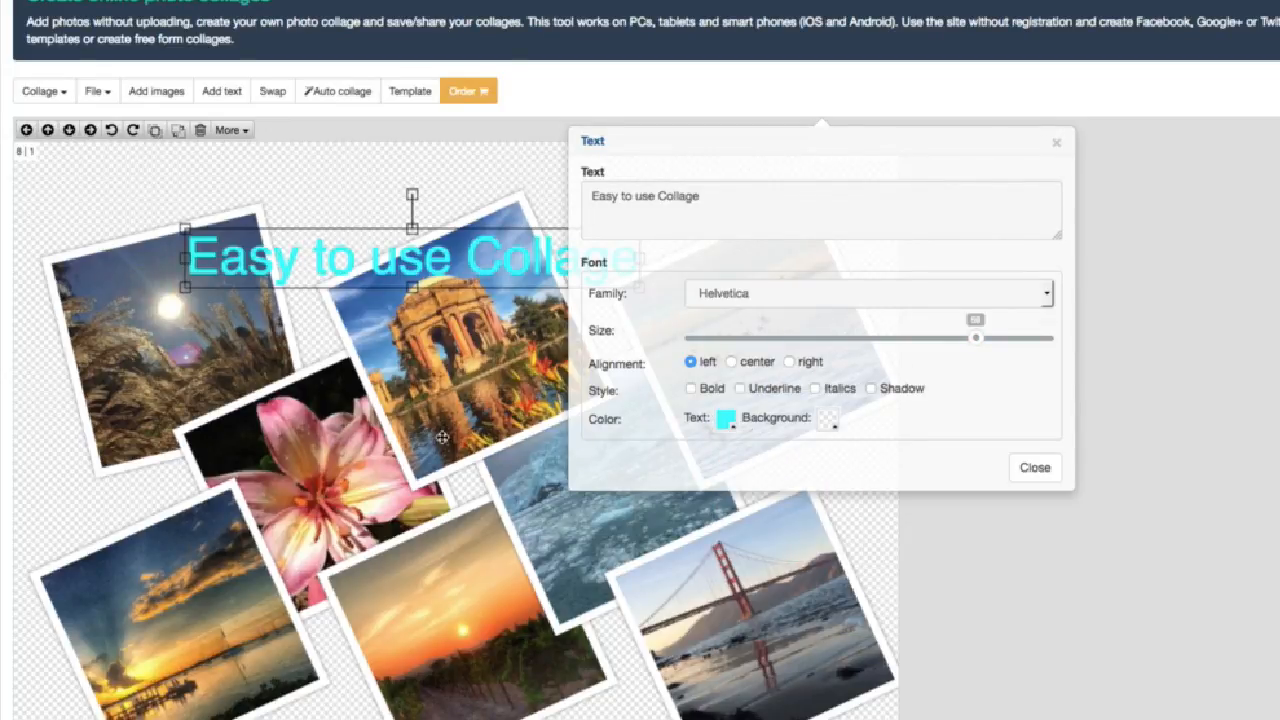
left_click_drag(411, 256, 457, 521)
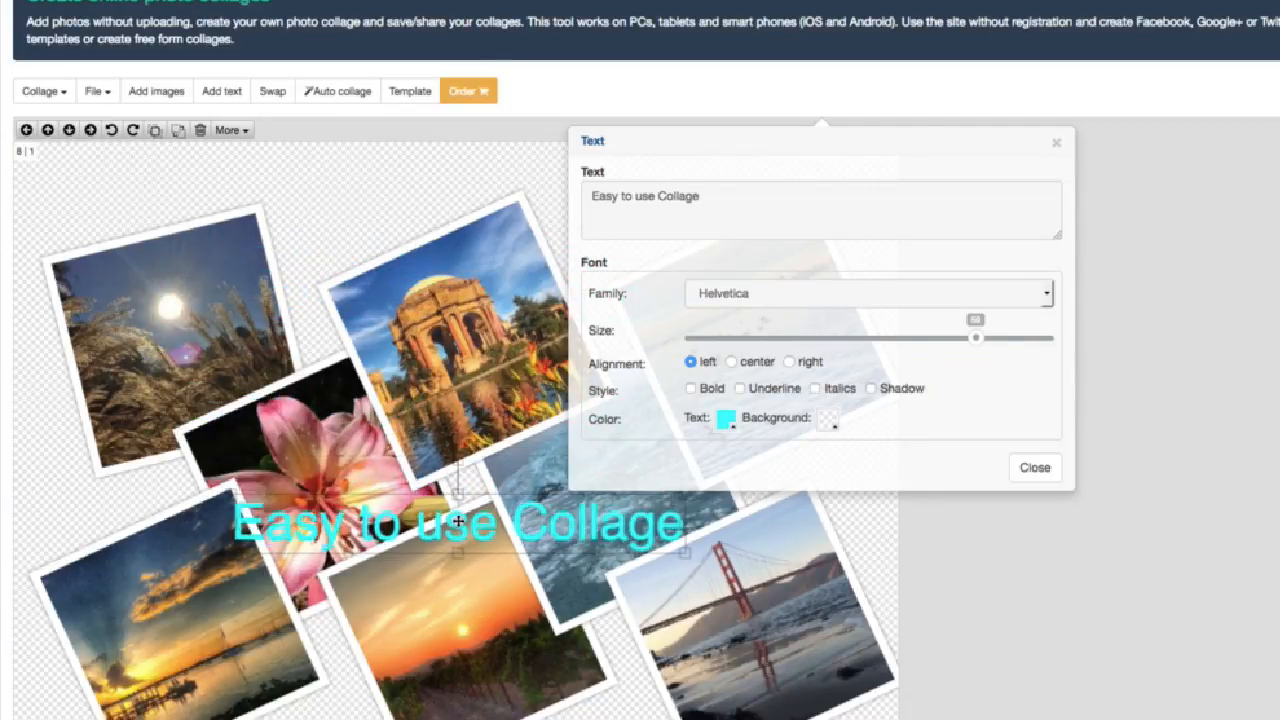
left_click(366, 205)
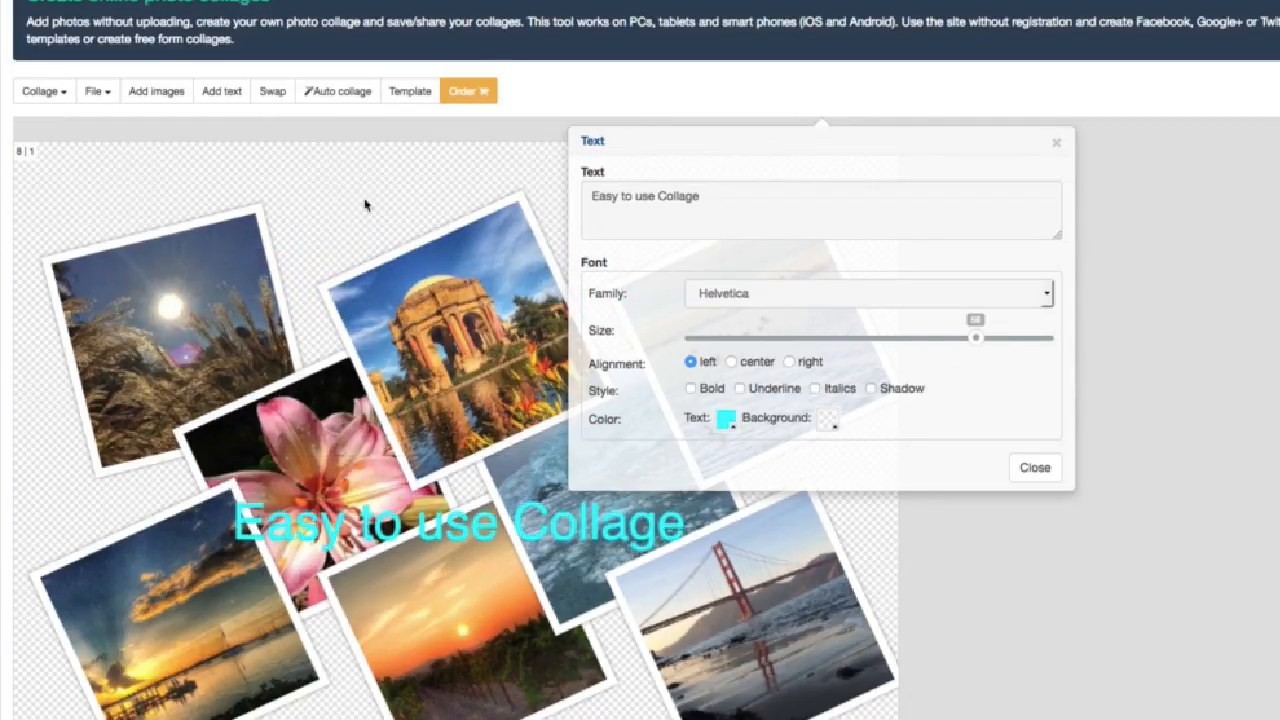